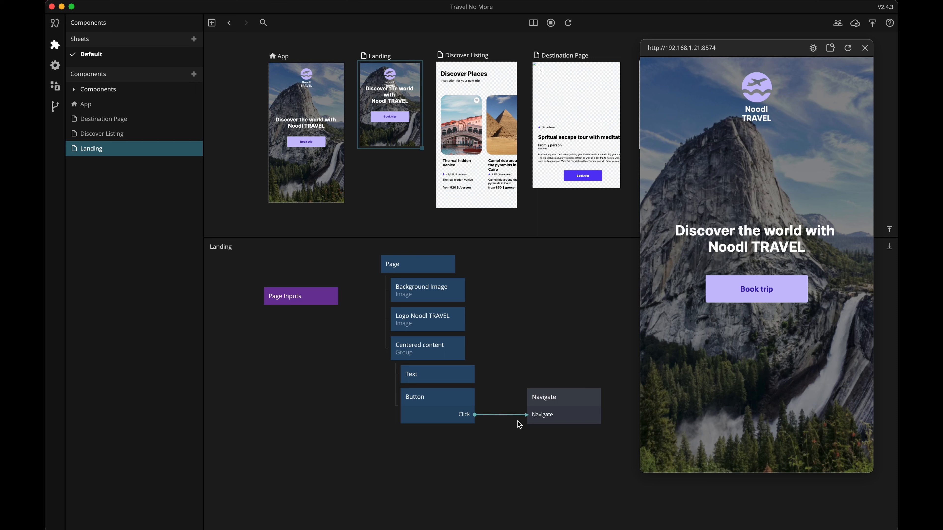
Step: Paste a copy of the Landing page's Button node beside the node tree and delete that copy
click(437, 409)
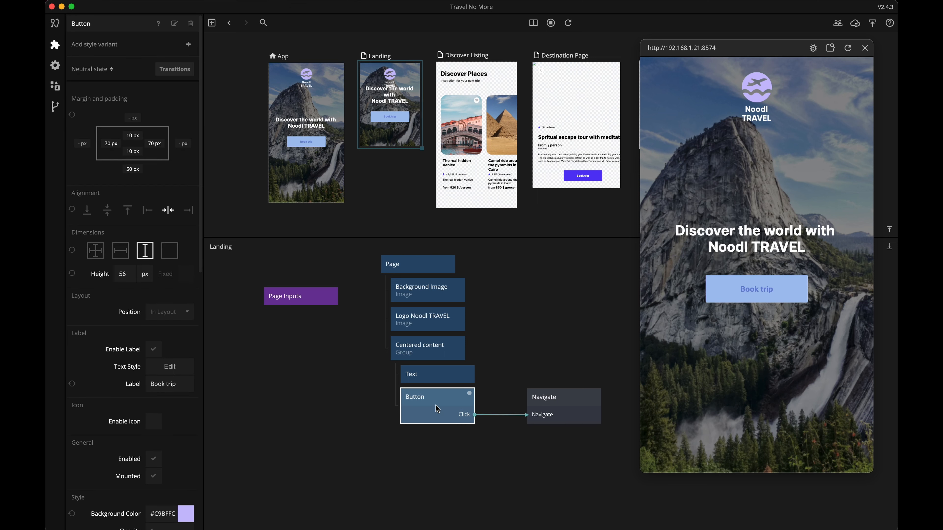
key(super+c)
click(339, 426)
key(super+v)
click(334, 427)
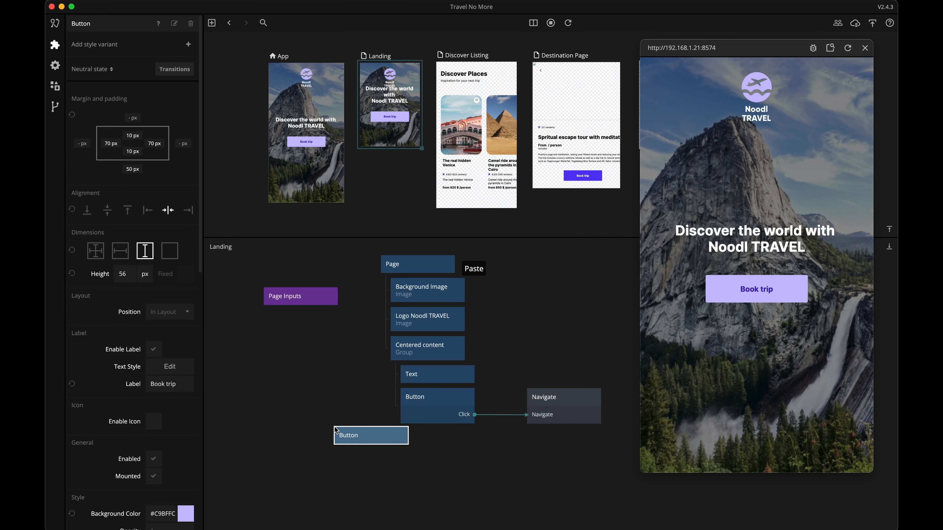
drag(363, 436, 306, 377)
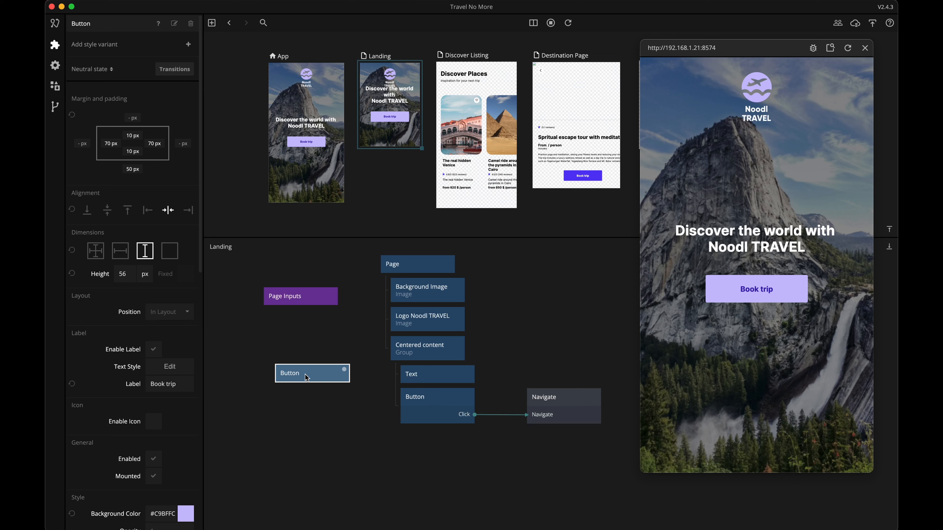
key(BackSpace)
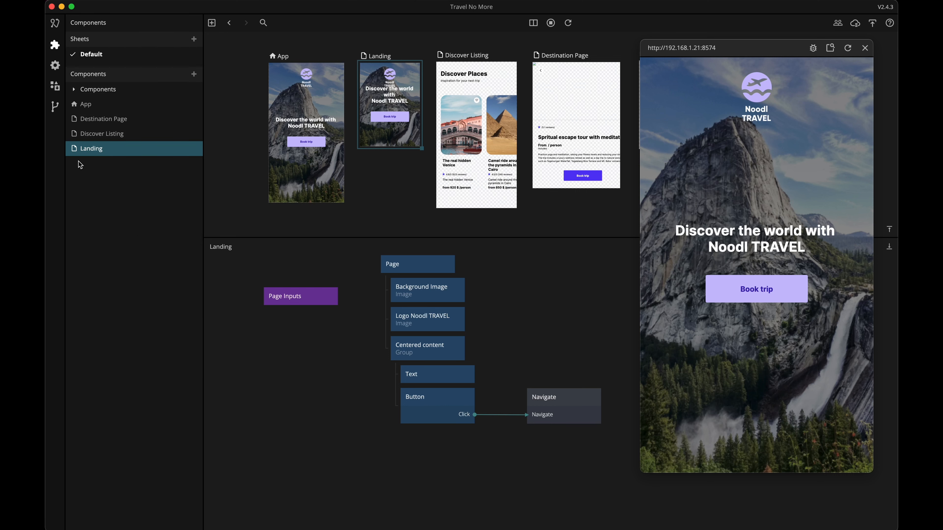
Step: Inspect the Discover Listing and Destination Page components, including the Destination Page's Book trip button node
click(101, 134)
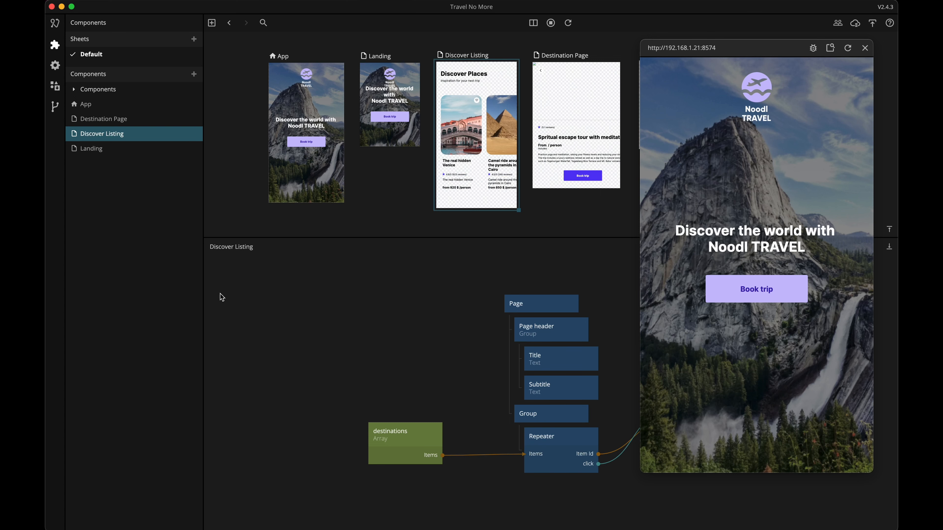
click(124, 119)
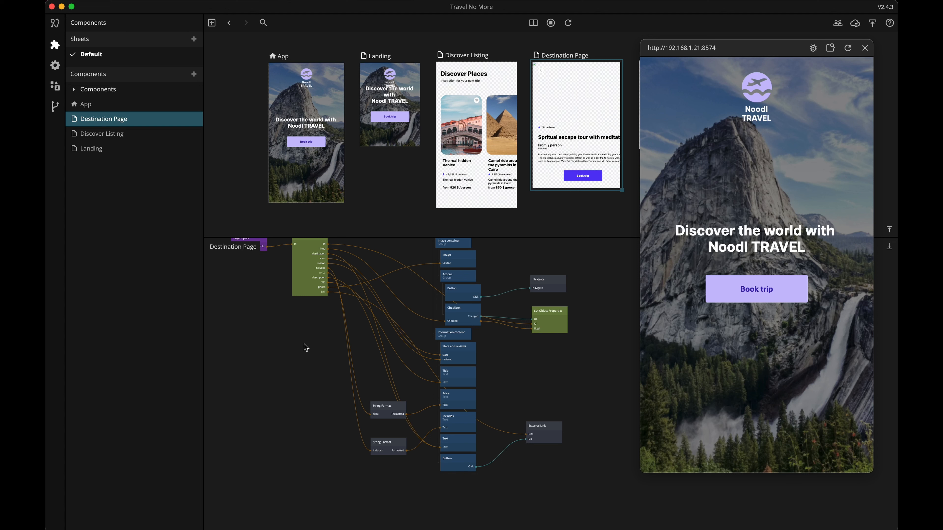
click(589, 181)
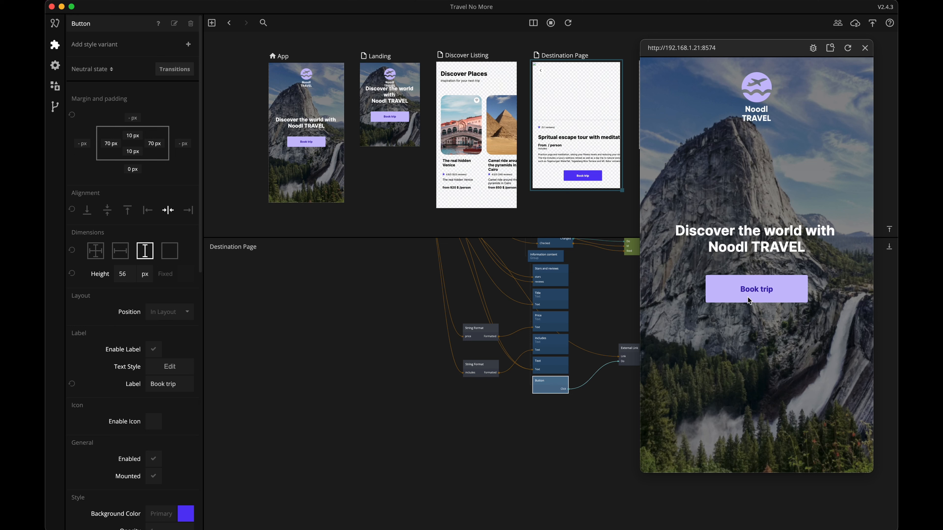
click(534, 403)
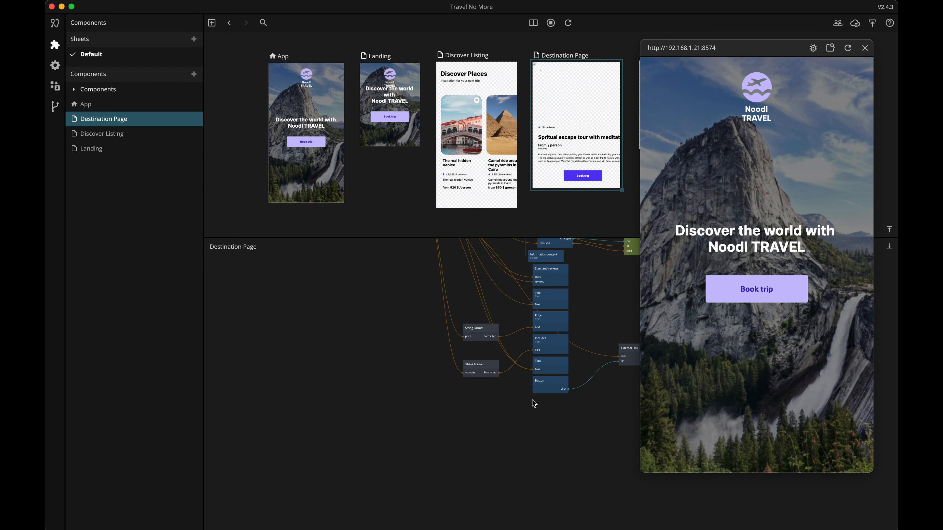
click(541, 390)
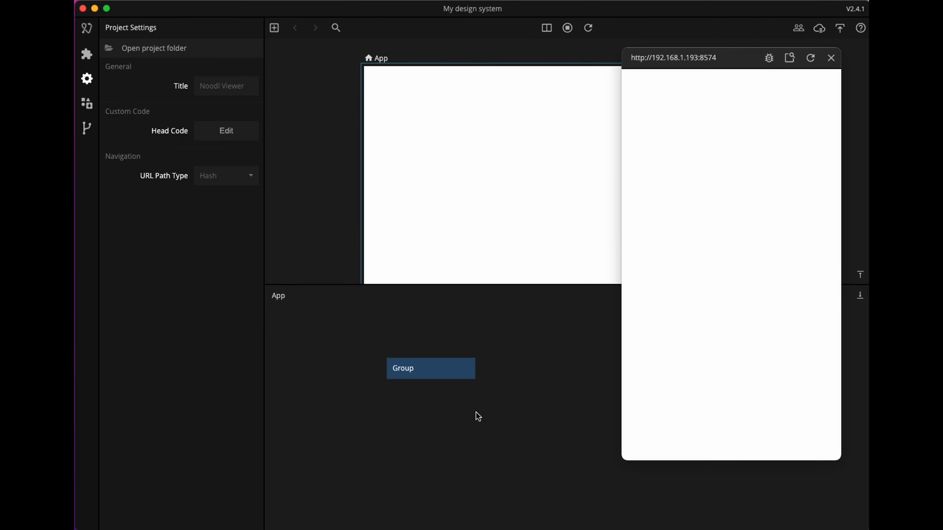
Step: Add a Button node as a child of the App component's Group node
right_click(439, 369)
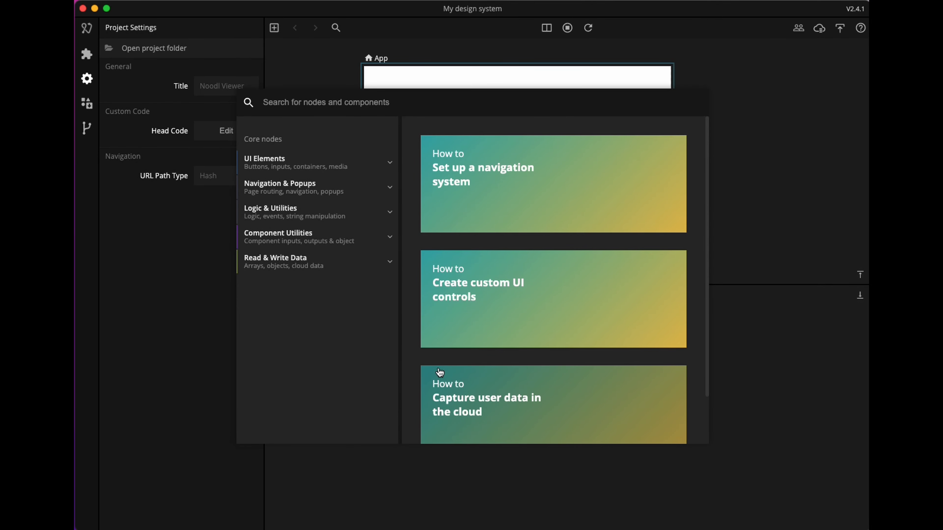
text(butt)
key(Return)
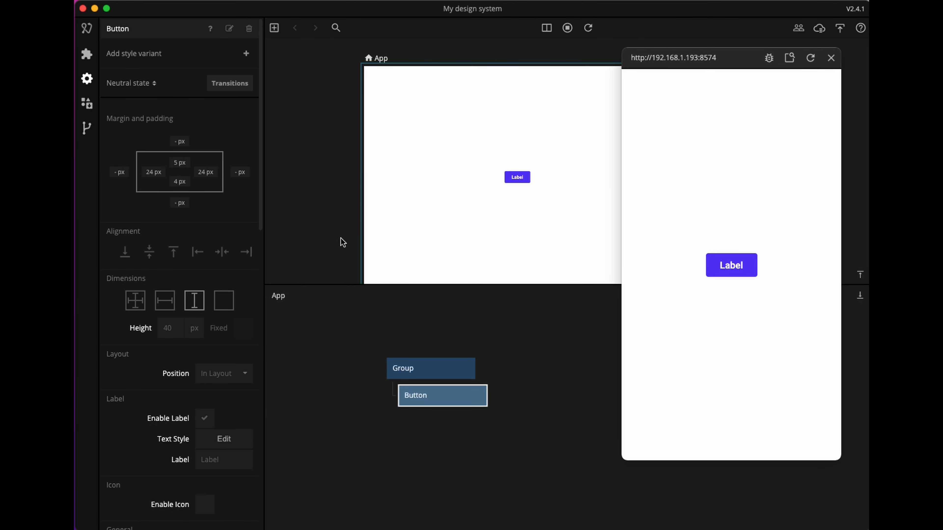
Step: Set the new button's left and right padding to 30 px each
click(145, 174)
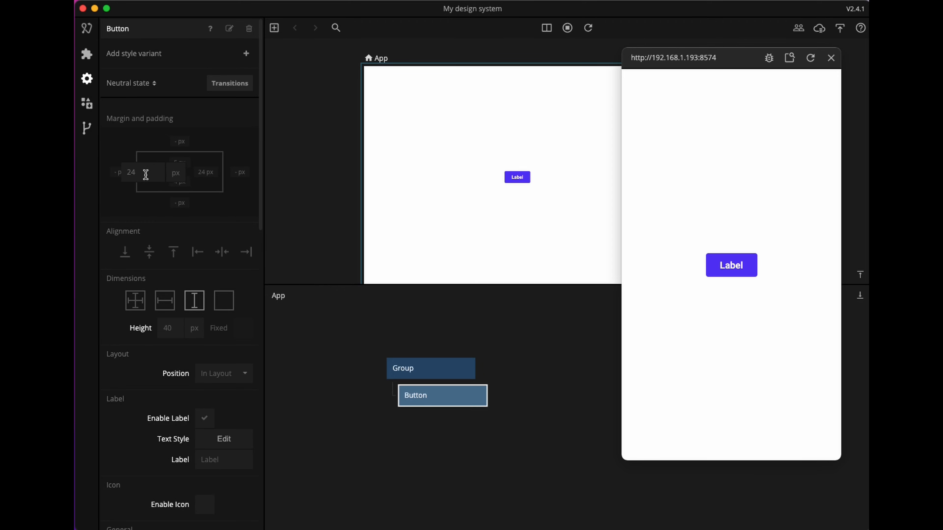
key(BackSpace)
key(BackSpace)
text(30)
key(Return)
click(208, 171)
key(BackSpace)
key(BackSpace)
text(30)
key(Return)
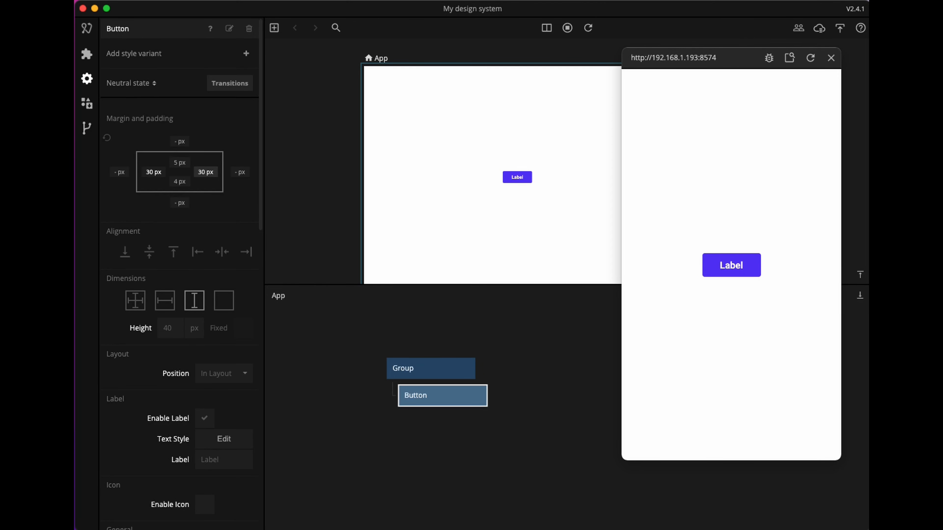
Step: Set the button's bottom margin to 5 px and its height to 50 px
click(176, 205)
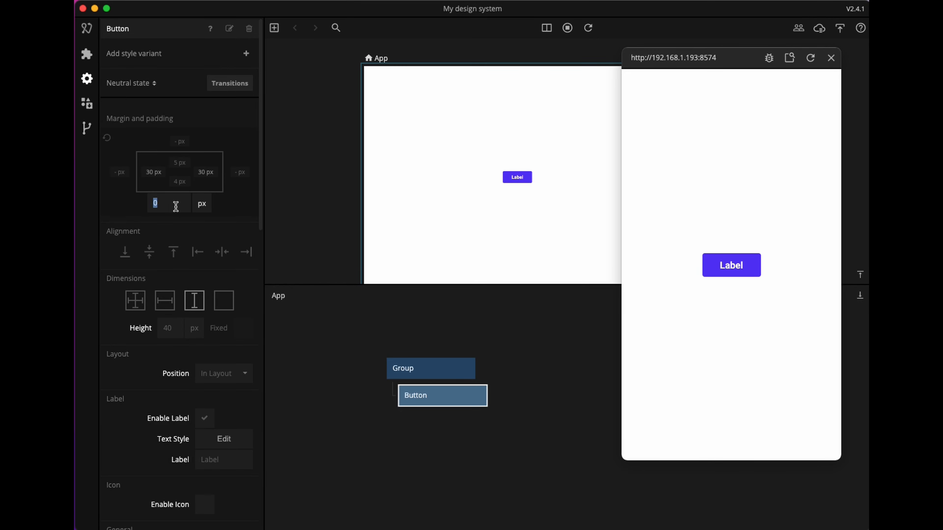
text(5)
key(Return)
click(178, 328)
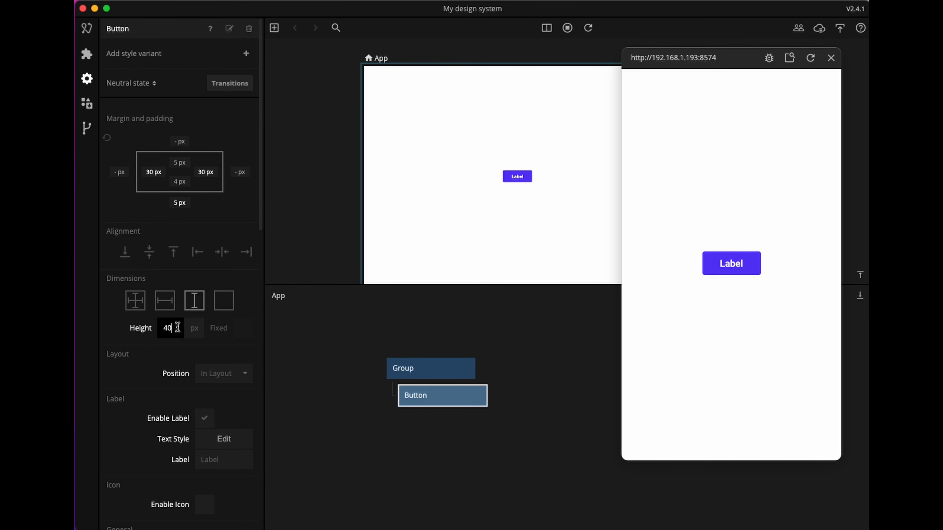
double_click(177, 327)
text(50)
key(Return)
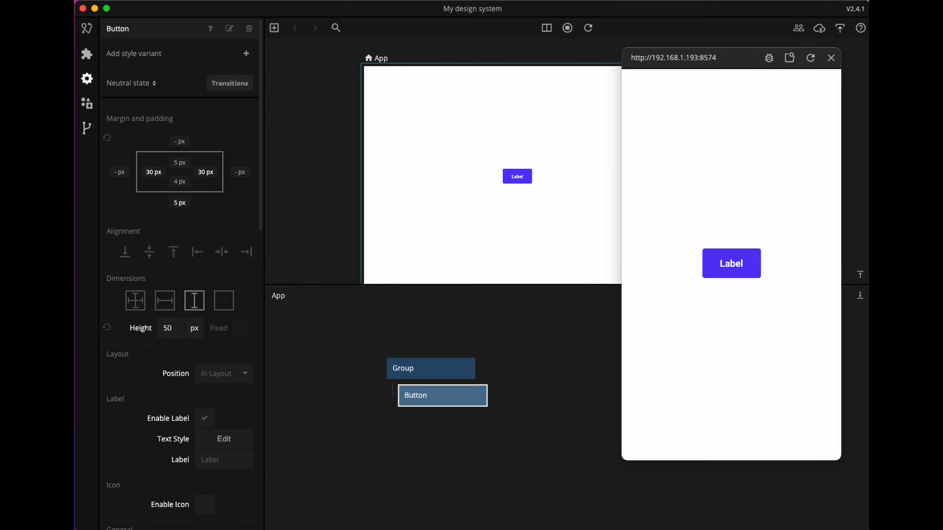
Step: Set the button's corner radius to 20 px
scroll(177, 345, down, 3)
scroll(177, 345, down, 10)
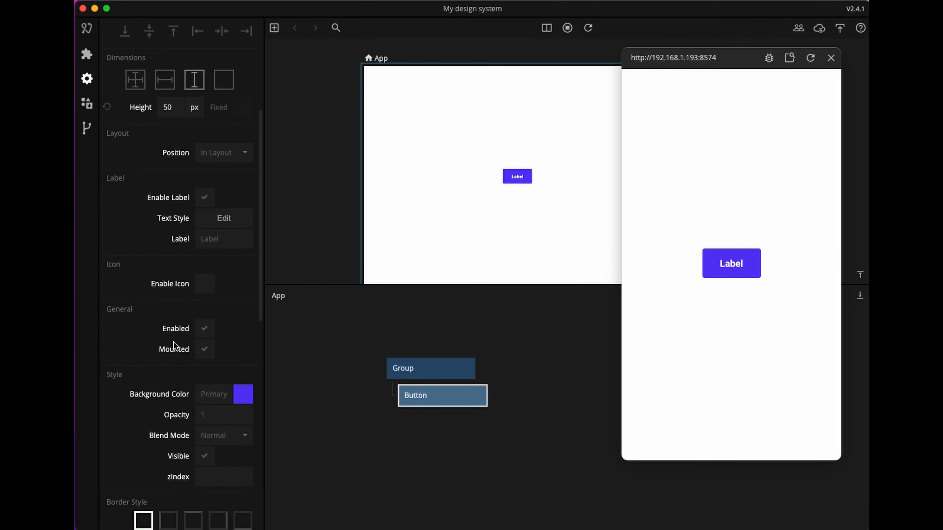
scroll(174, 346, down, 3)
double_click(221, 354)
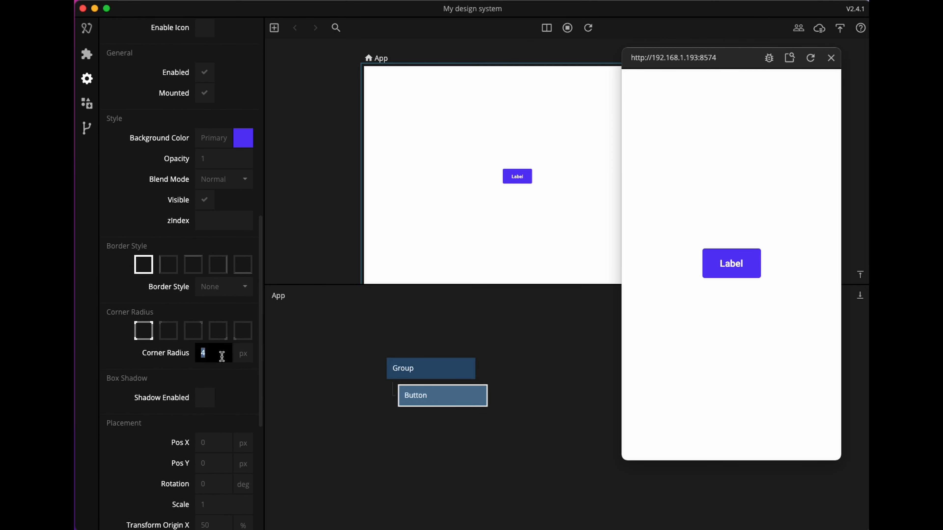
text(20)
key(Return)
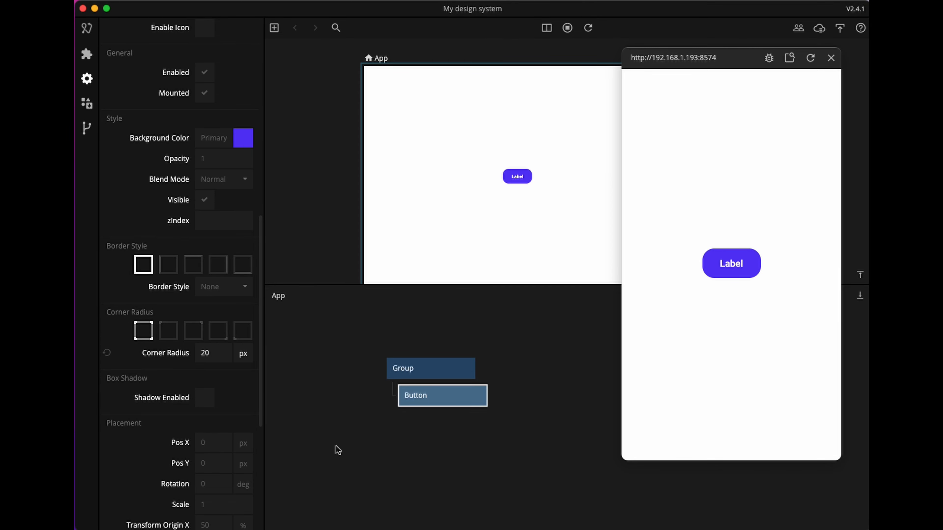
Step: Add a second Button node under the Group, below the rounded button
click(410, 457)
right_click(436, 373)
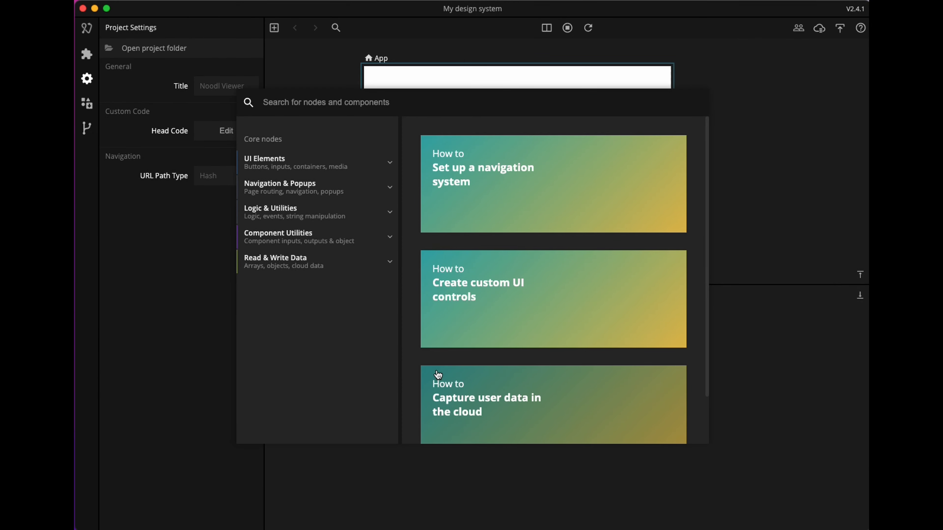
text(butt)
key(Return)
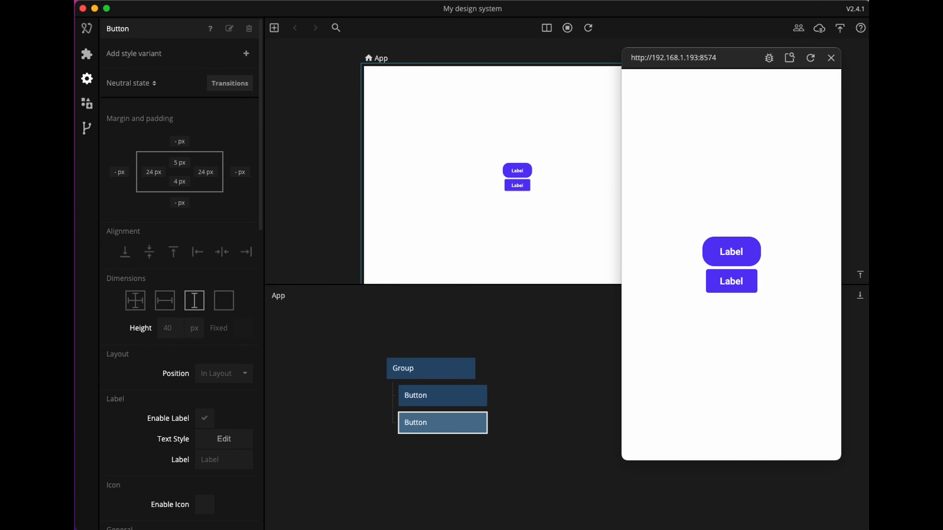
Step: Create a style variant named Primary from the first, rounded button
click(447, 402)
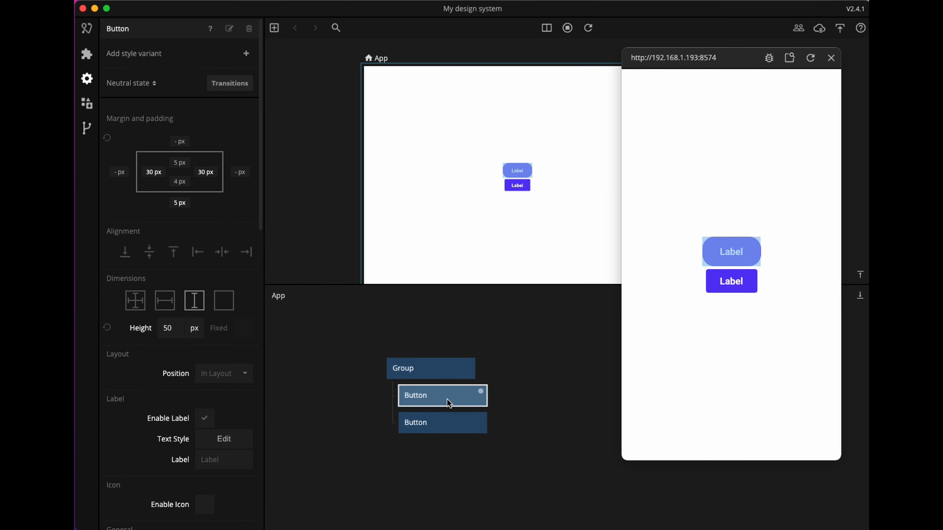
click(246, 54)
text(Primary)
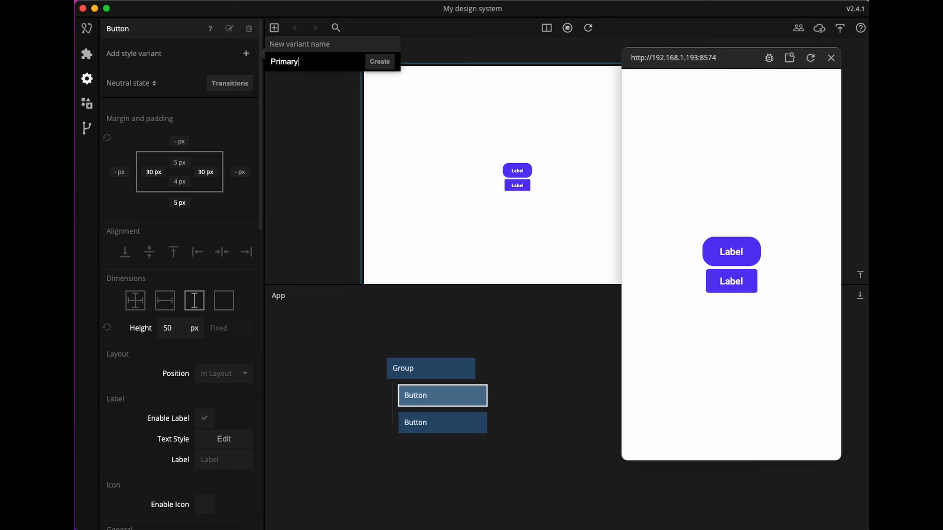
click(380, 61)
Step: Apply the Primary style variant to the second button
click(441, 426)
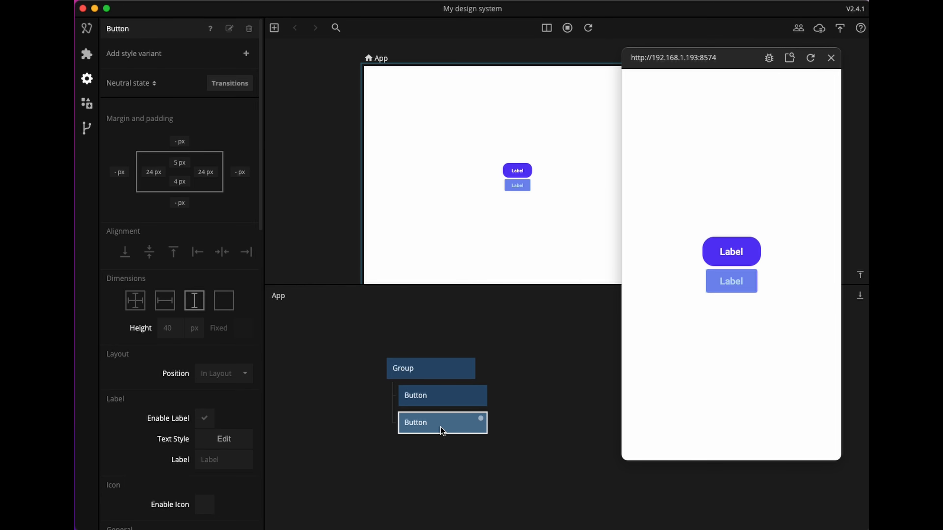
click(246, 53)
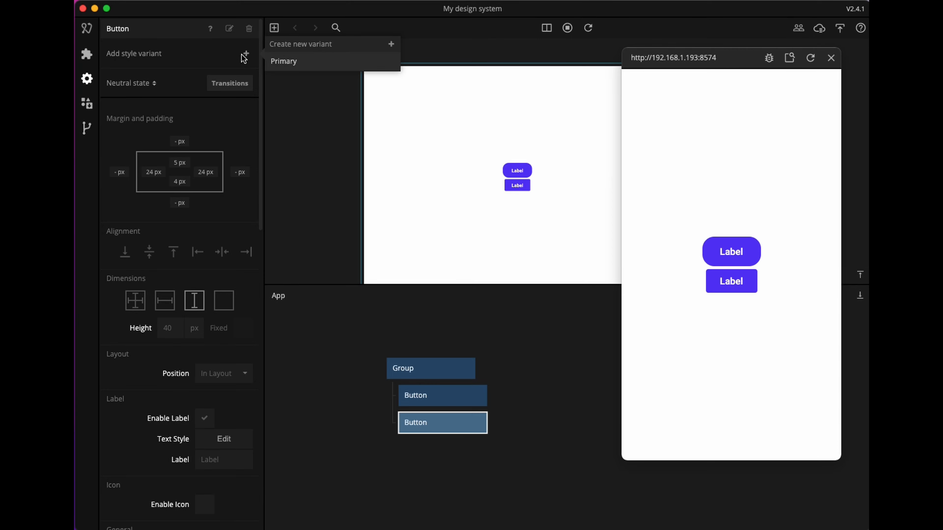
click(289, 62)
click(528, 398)
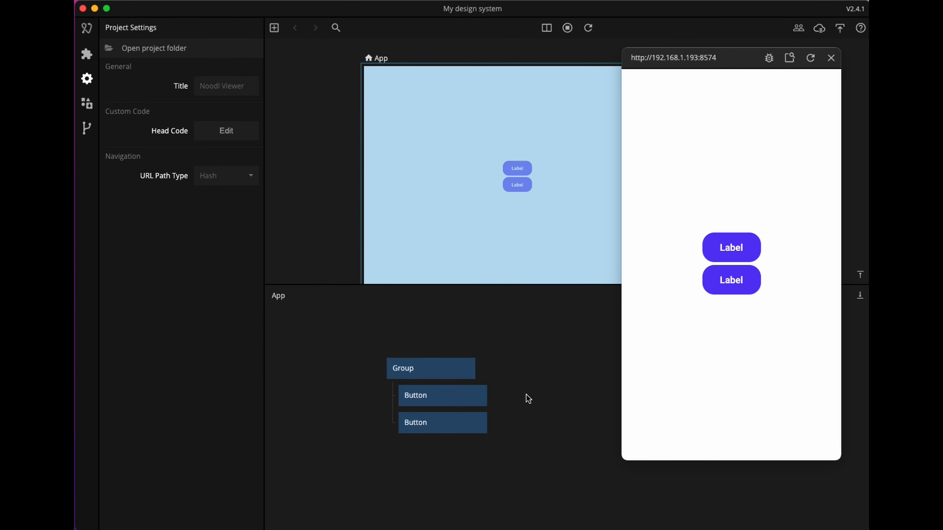
Step: Create a new style variant named Secondary on the second button
click(450, 428)
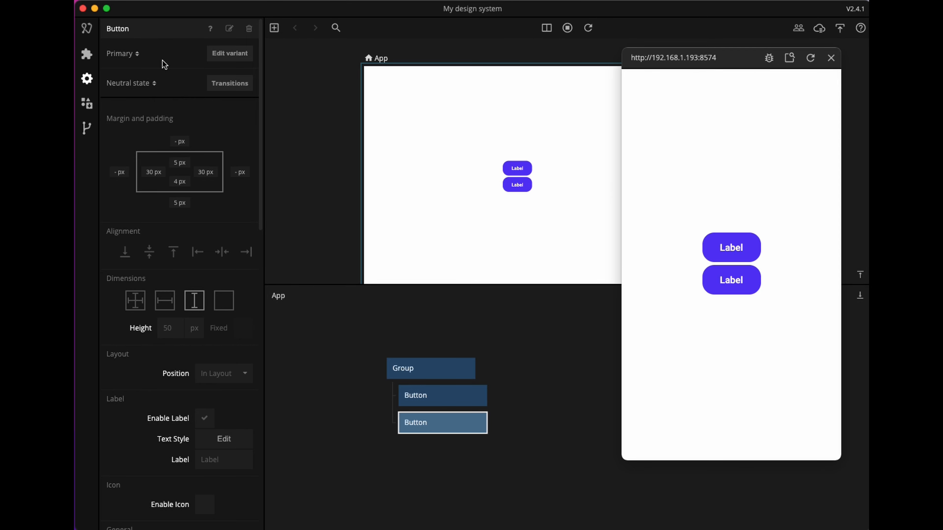
click(129, 53)
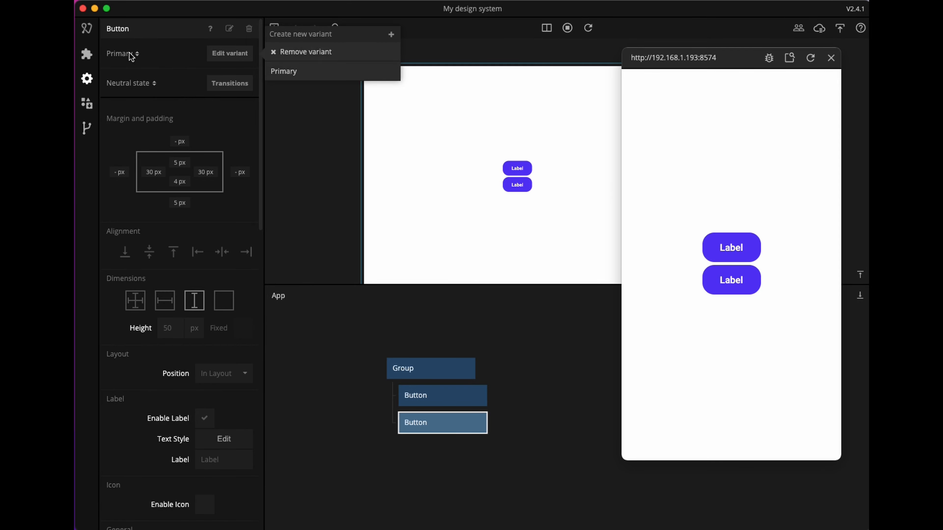
click(327, 32)
text(Se)
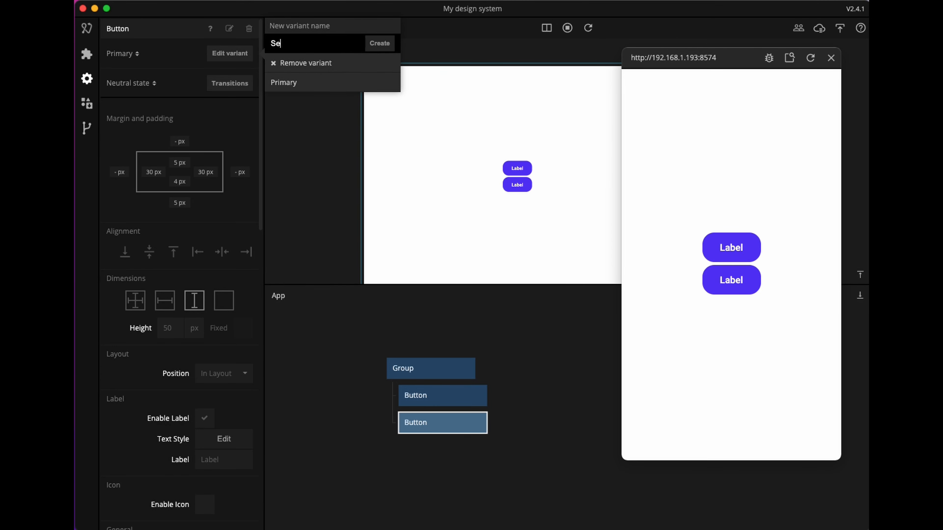
text(condary)
key(Return)
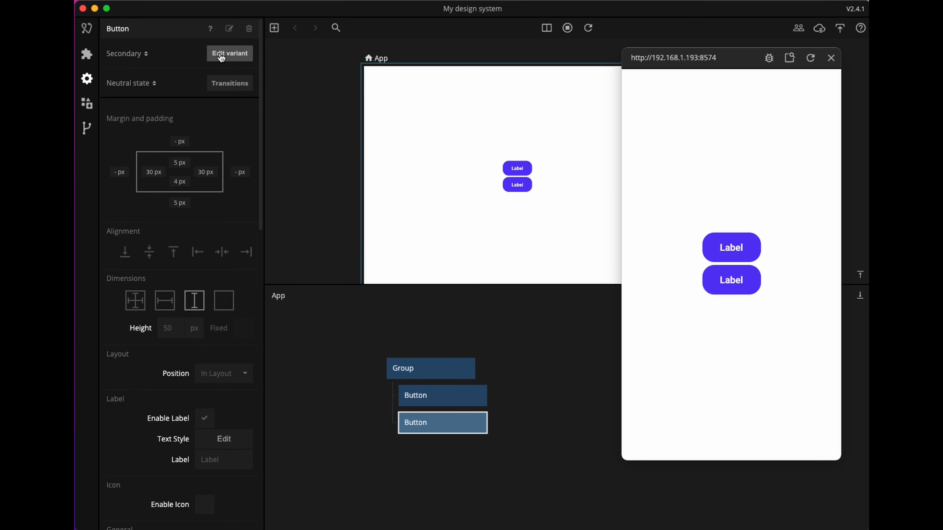
Step: Edit the Secondary variant and set its label text color to the Primary color style
click(222, 57)
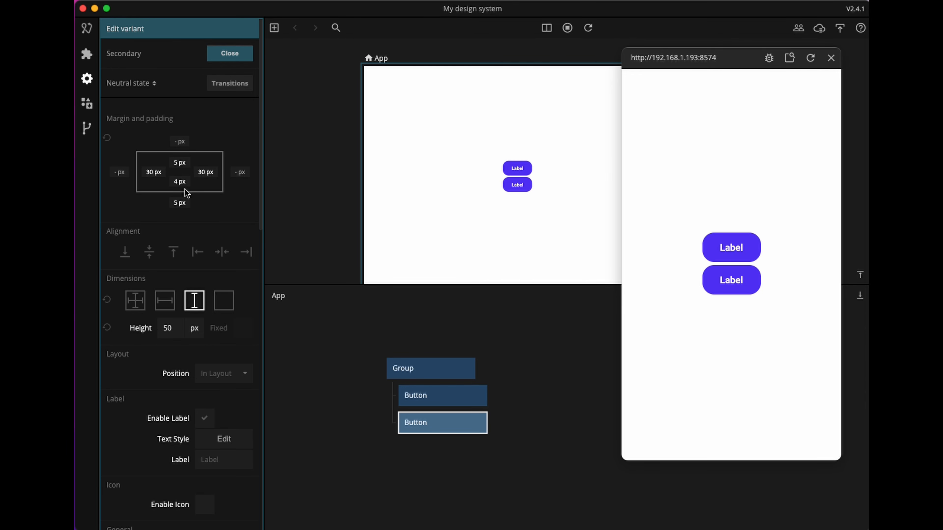
scroll(185, 189, down, 5)
scroll(185, 189, down, 4)
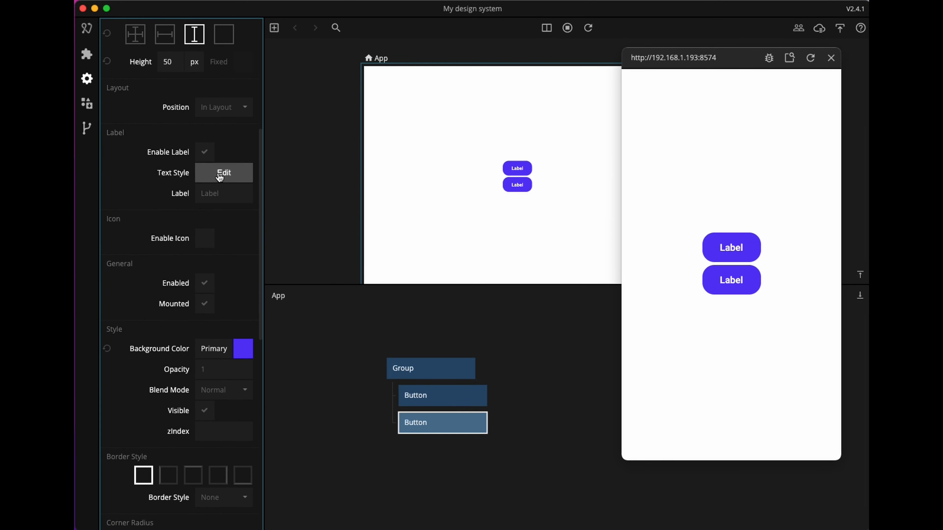
click(219, 178)
click(370, 182)
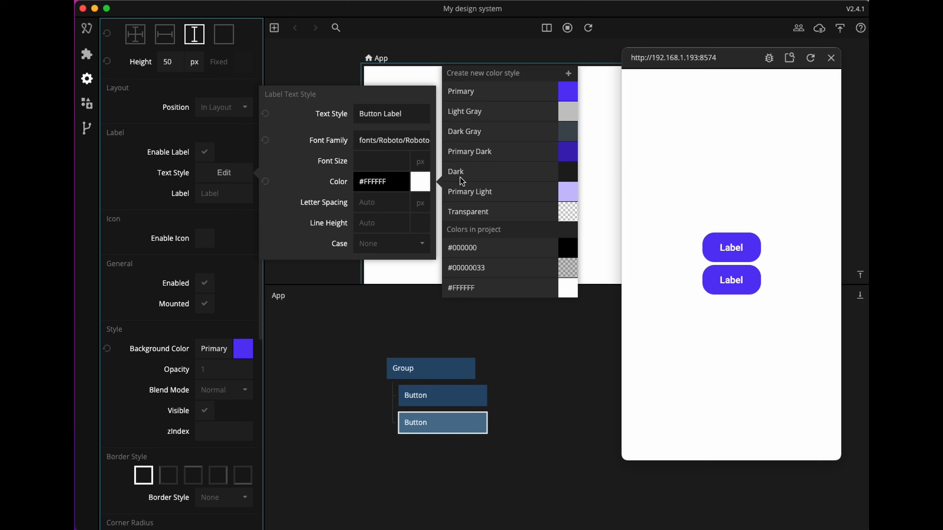
click(470, 96)
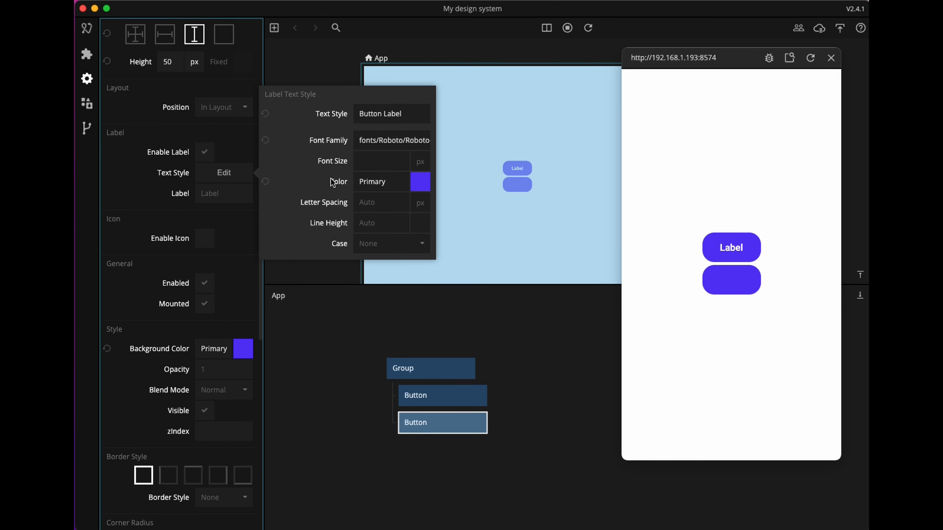
click(231, 270)
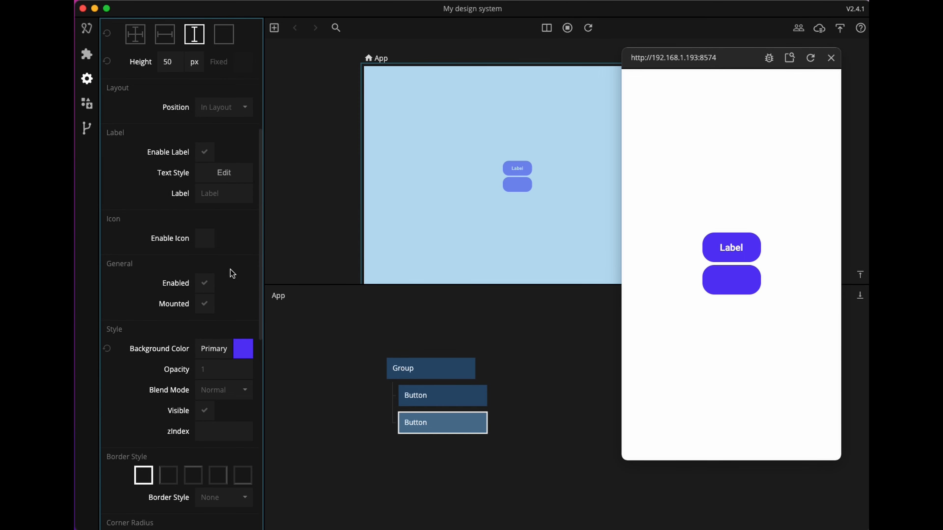
Step: Set the Secondary variant's background color to Transparent and give it a Solid border in the Primary color style
click(209, 352)
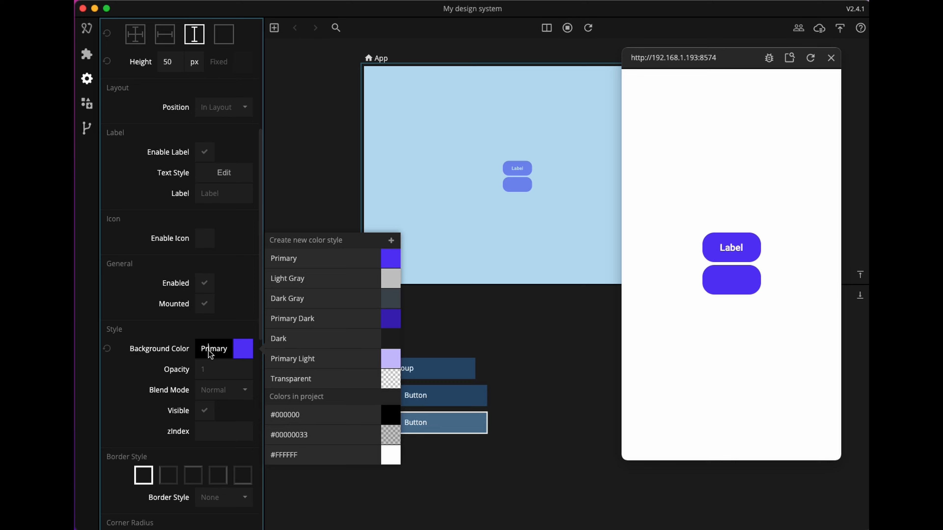
click(297, 378)
scroll(193, 344, down, 4)
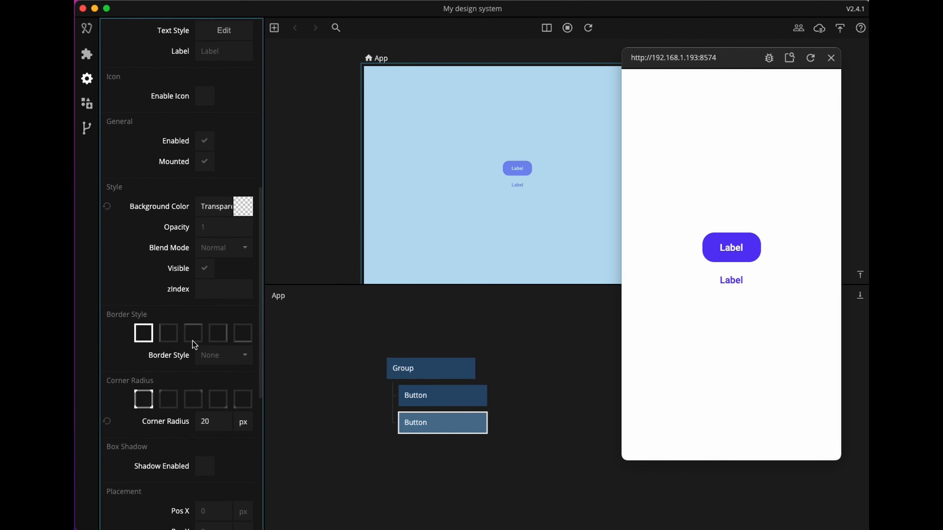
click(223, 356)
click(211, 392)
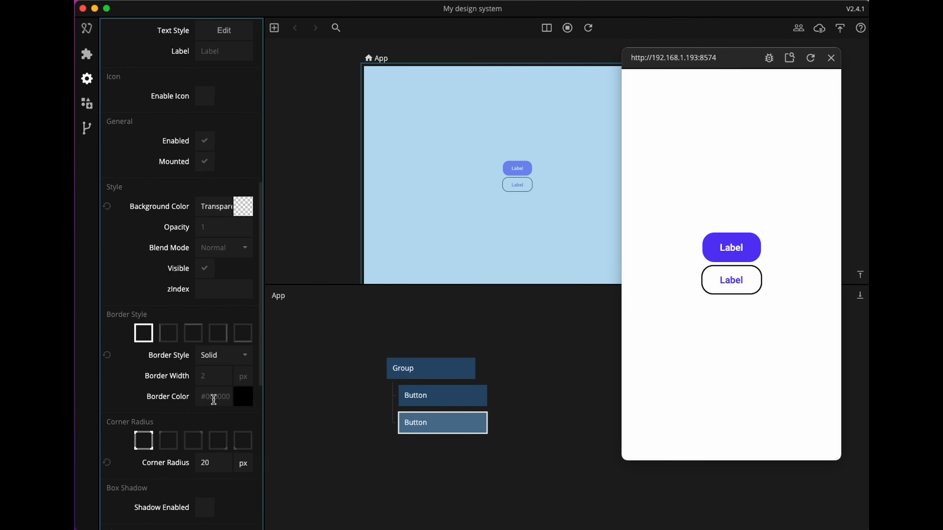
click(215, 396)
click(287, 313)
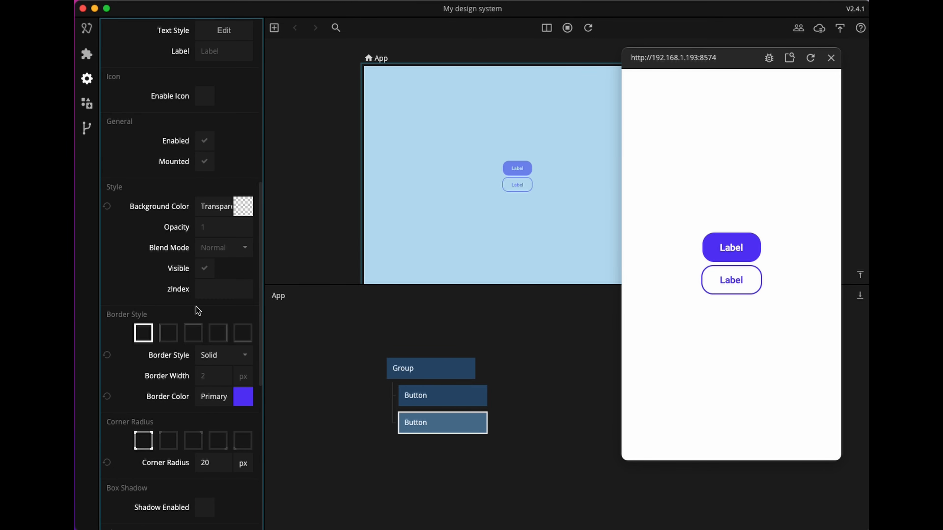
Step: Set the Secondary variant's background color in the Hover state to Primary Light and finish editing the variant
scroll(173, 297, up, 3)
scroll(172, 297, up, 7)
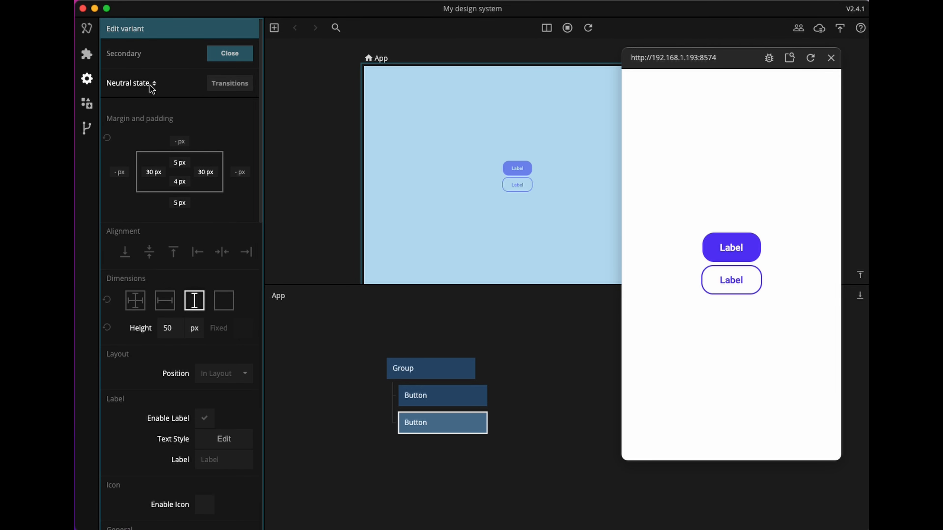
click(150, 88)
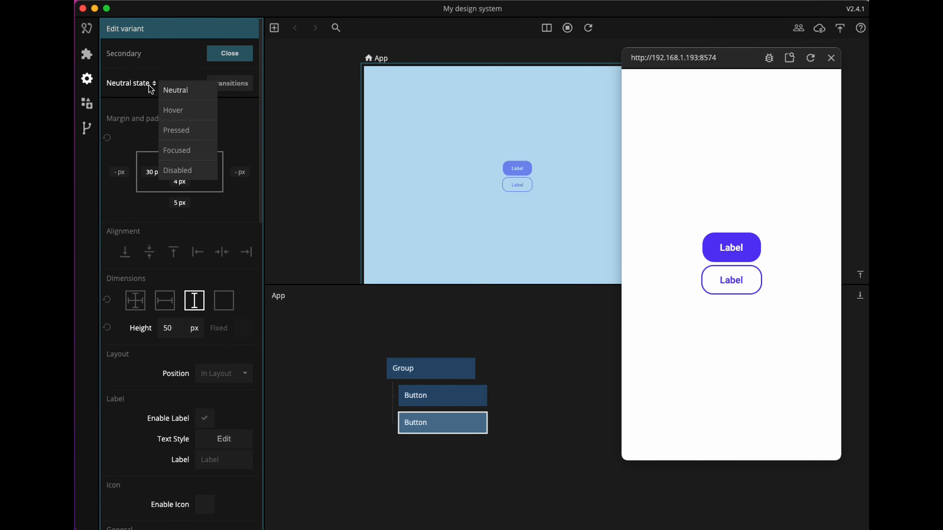
click(173, 109)
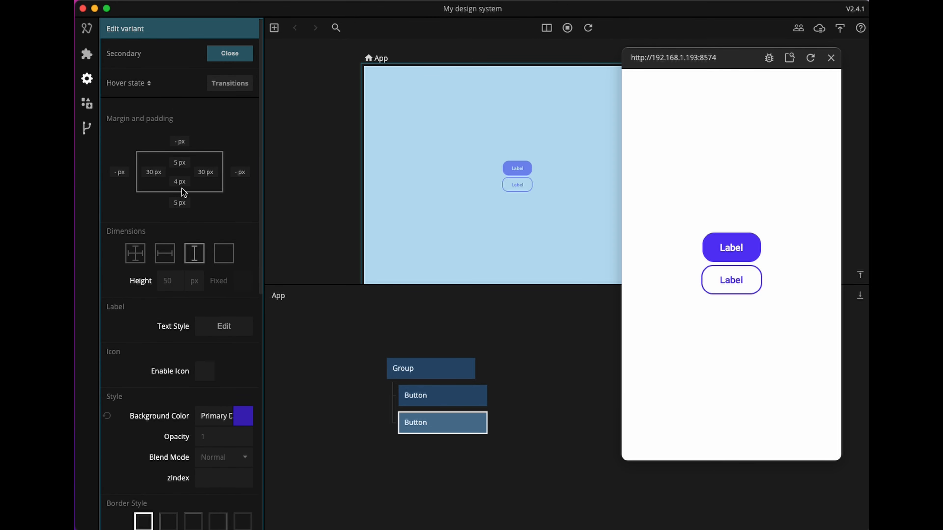
scroll(182, 188, down, 5)
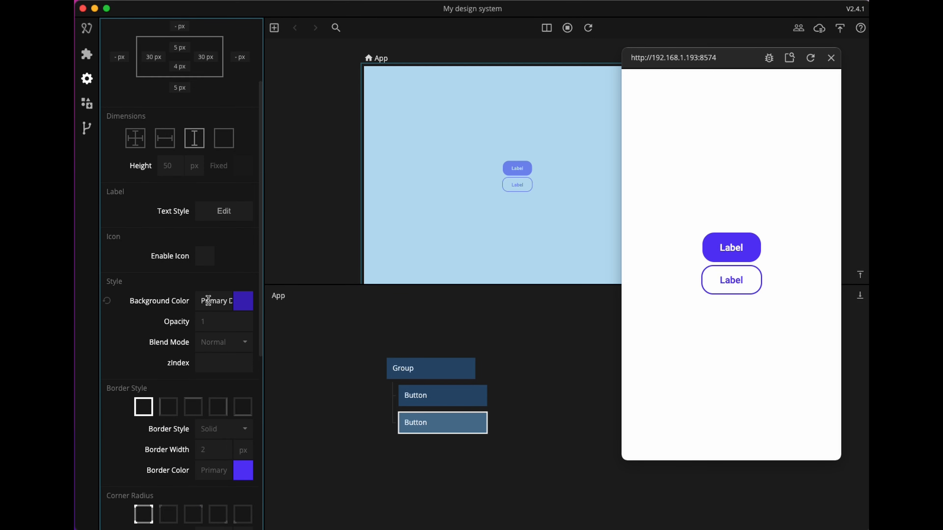
click(208, 300)
click(293, 306)
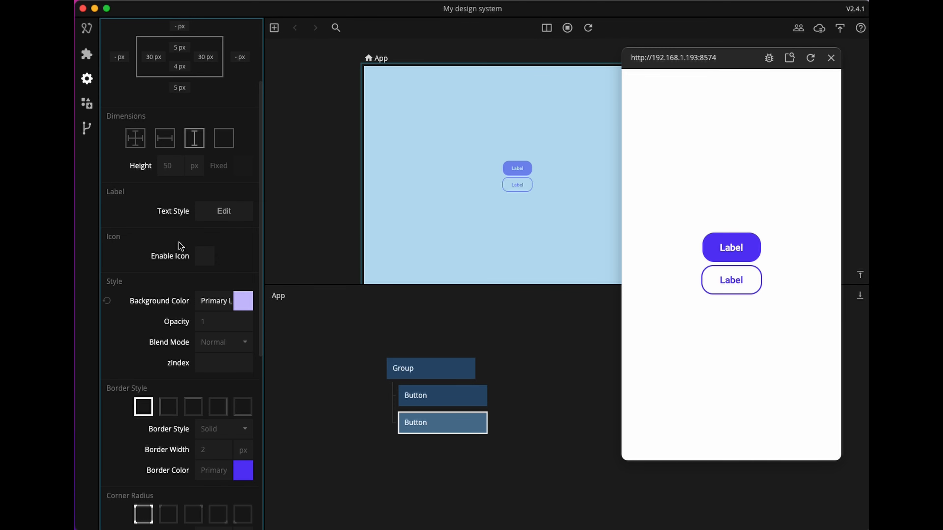
scroll(181, 245, up, 5)
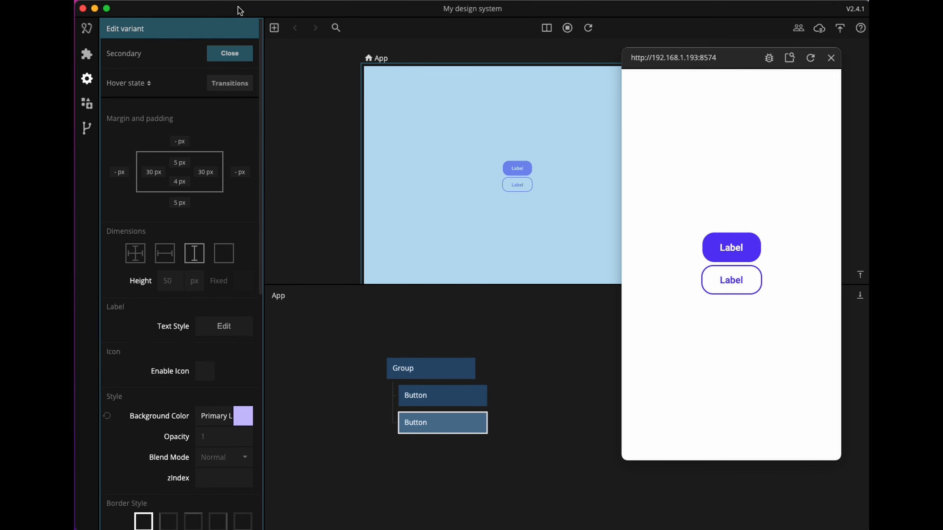
click(229, 54)
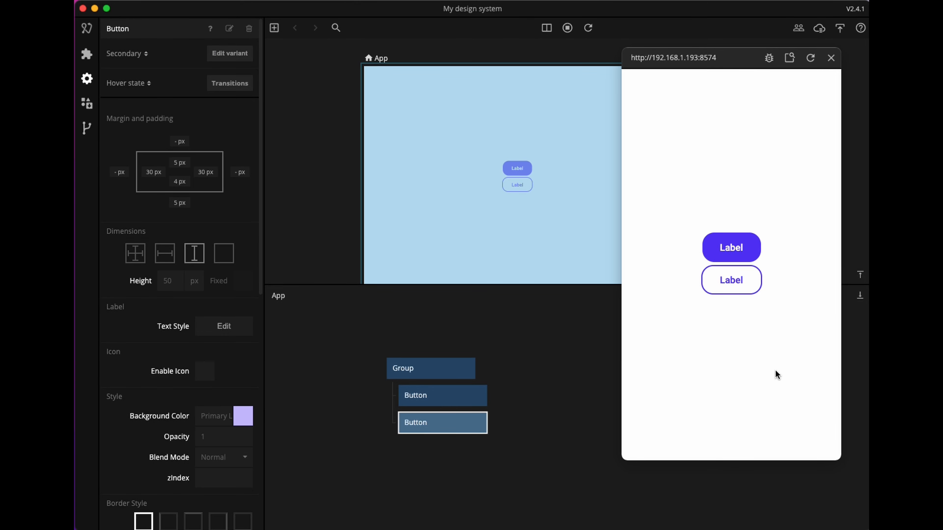